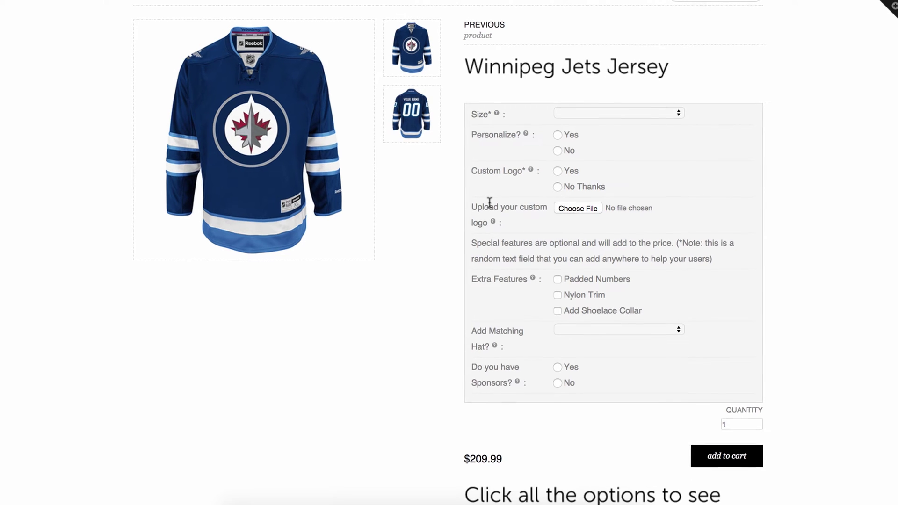
- Choose Medium size and personalize the jersey, filling in the name and number fields
mouse_move(550, 117)
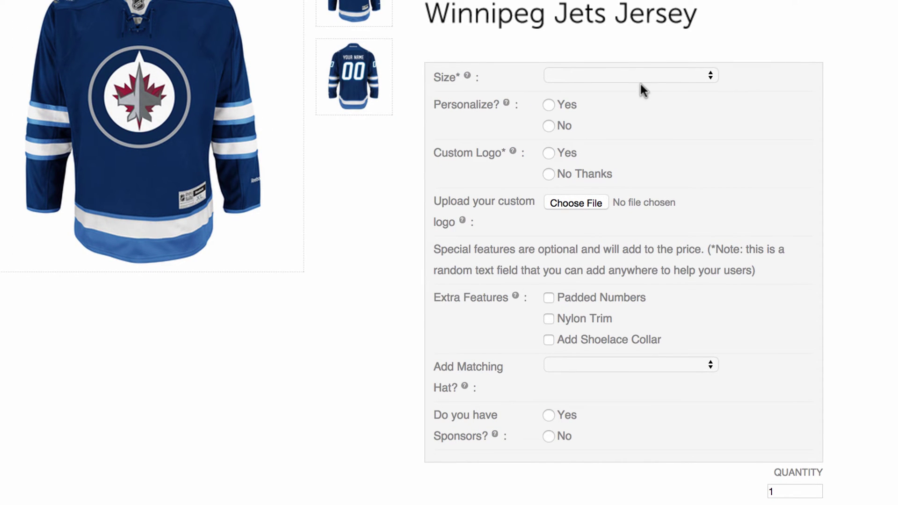
left_click(696, 75)
left_click(677, 100)
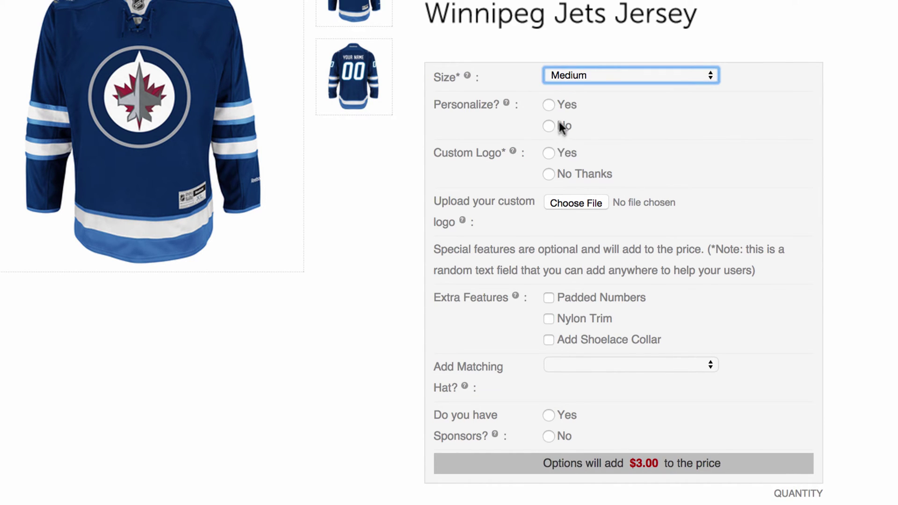
left_click(549, 105)
left_click(585, 161)
type("Jay")
key("Tab")
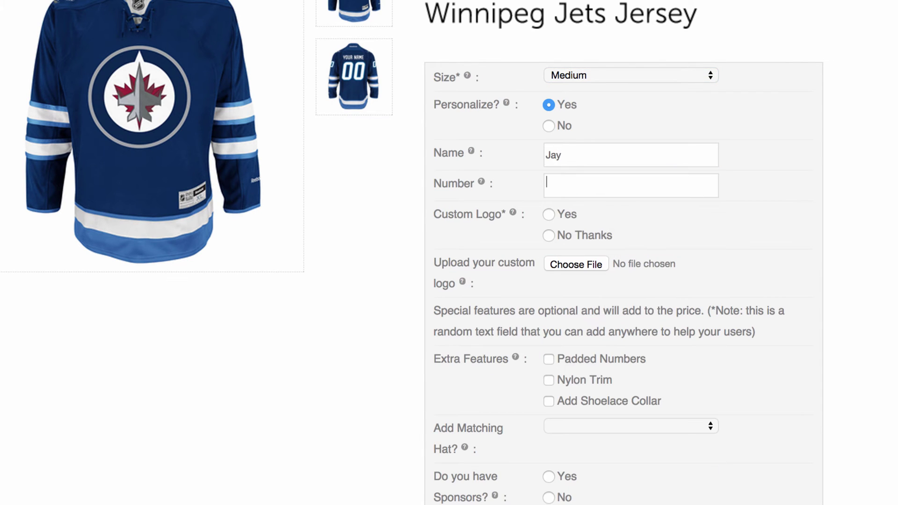
type("Myers")
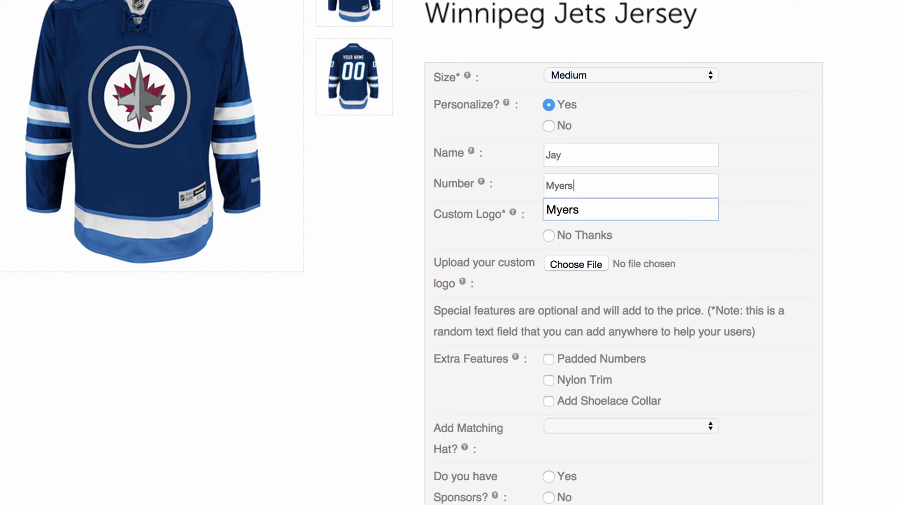
left_click(659, 209)
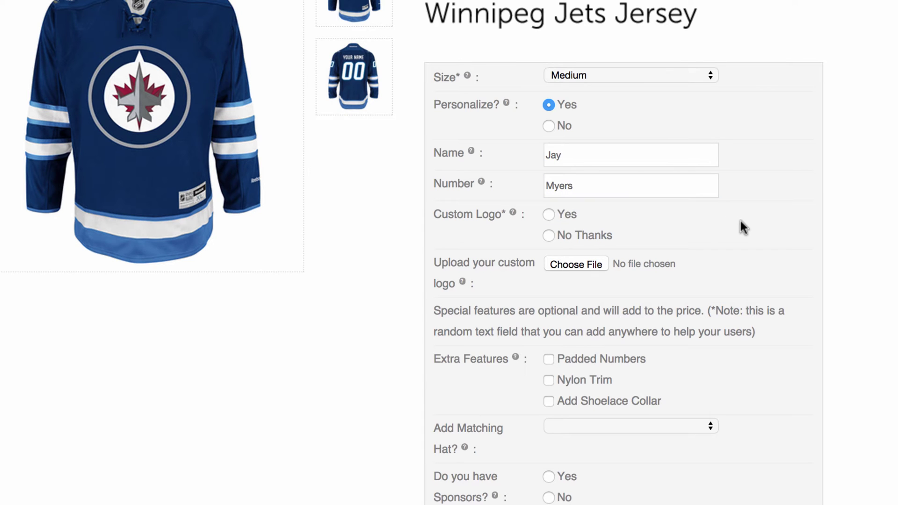
- Select no custom logo, Padded Numbers, a matching hat and no sponsors, then add to cart
left_click(549, 236)
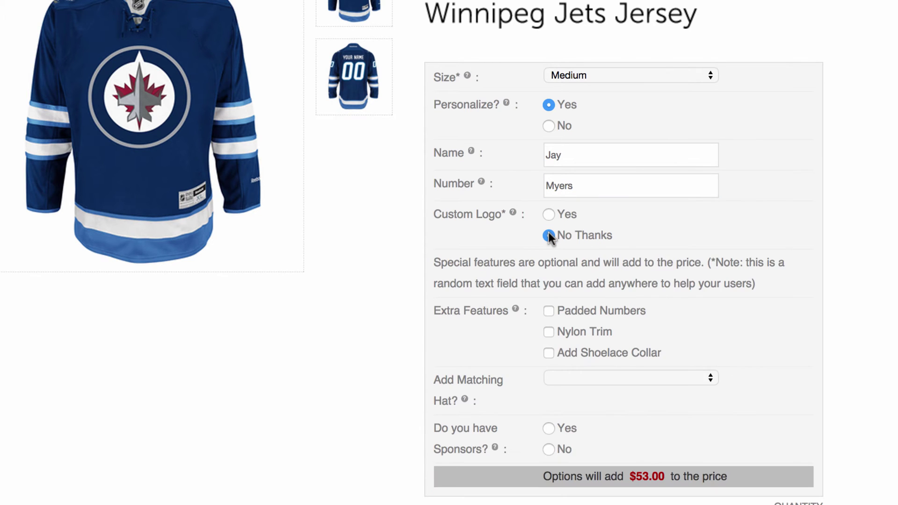
left_click(551, 310)
left_click(569, 374)
left_click(568, 392)
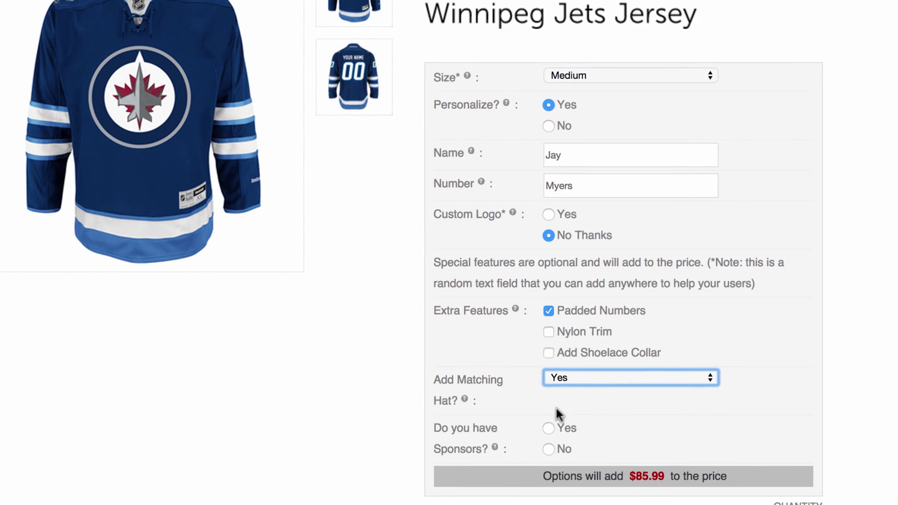
left_click(549, 428)
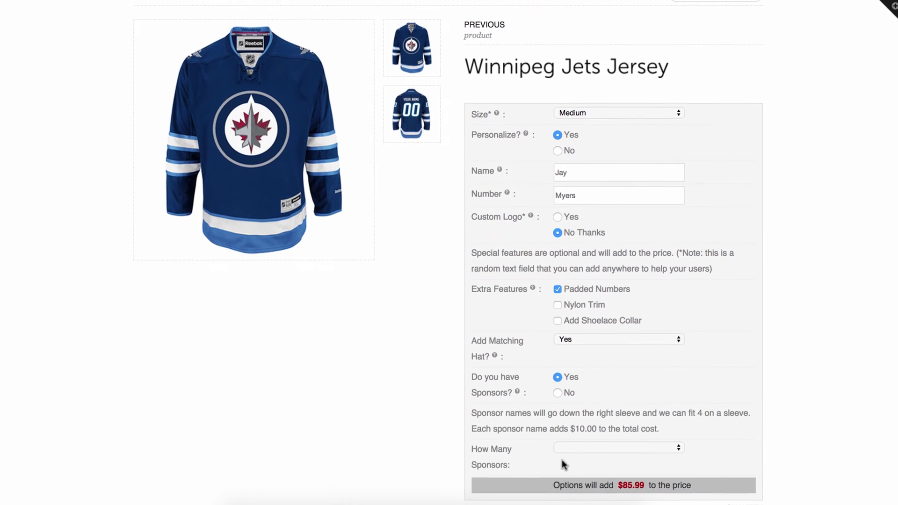
left_click(558, 392)
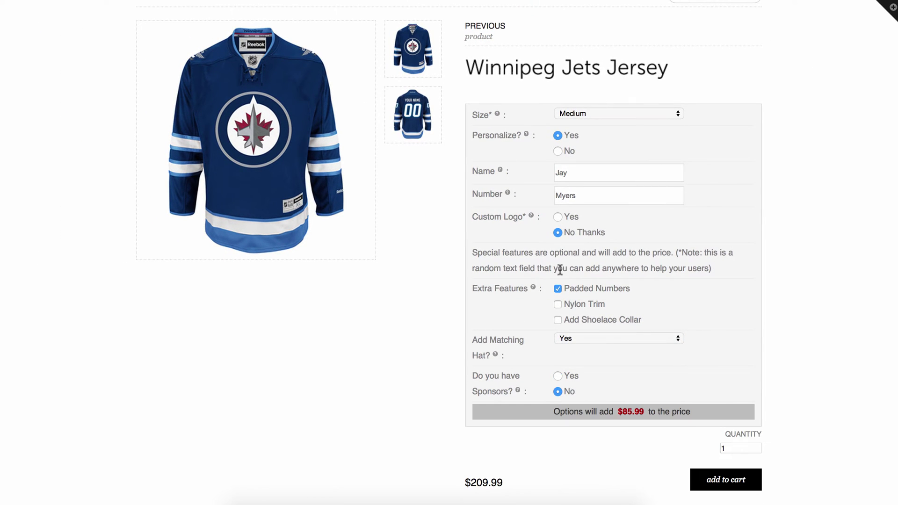
scroll(560, 270, "up", 3)
scroll(560, 264, "down", 5)
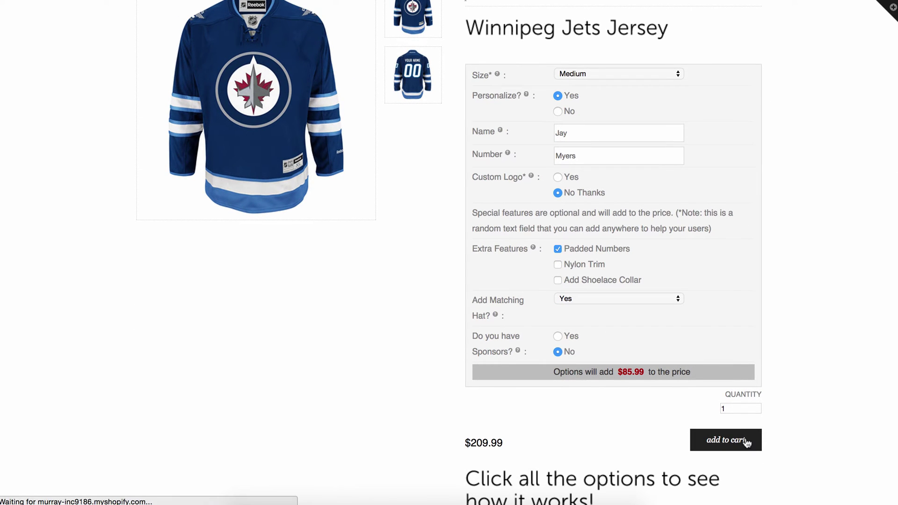
left_click(747, 441)
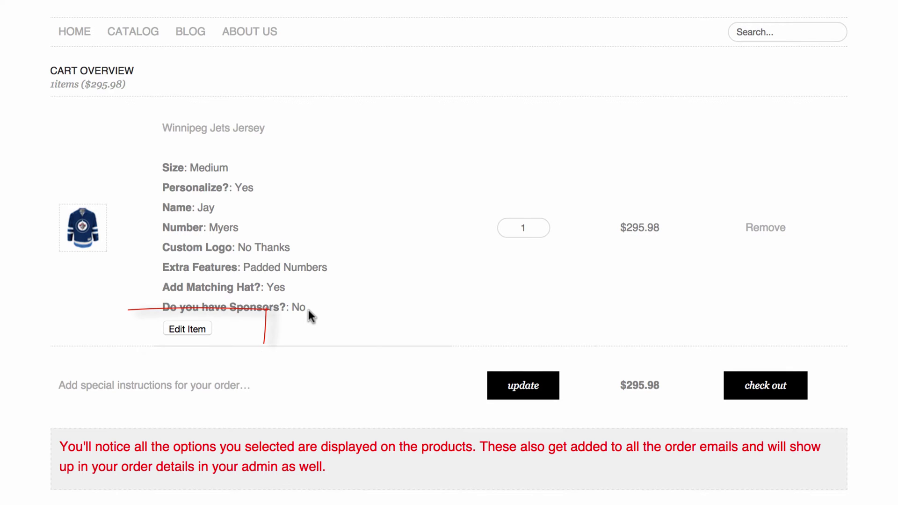
- Edit the cart jersey to No Thanks for the matching hat, keep no custom logo, and update
left_click(193, 329)
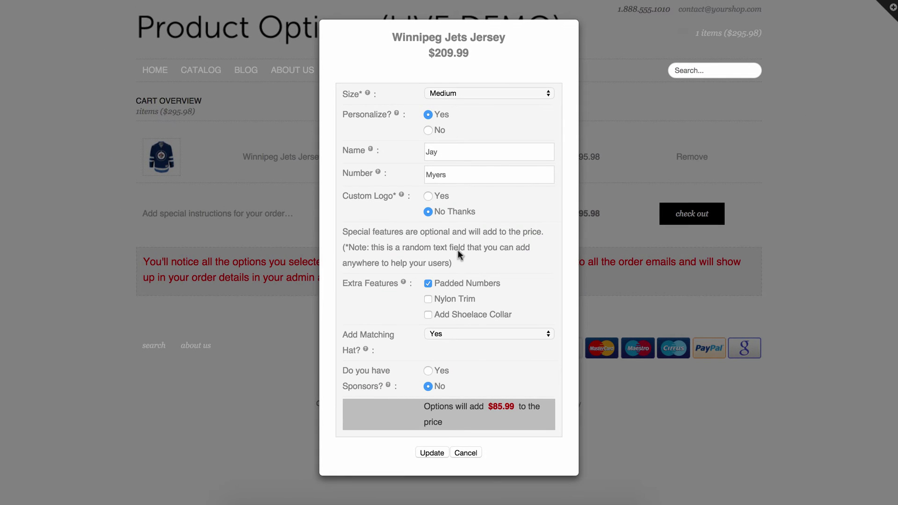
left_click(447, 335)
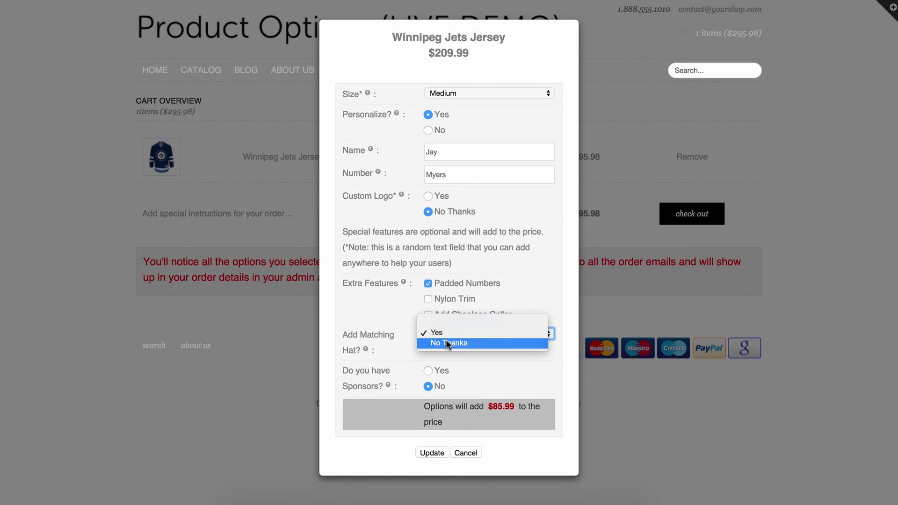
left_click(449, 343)
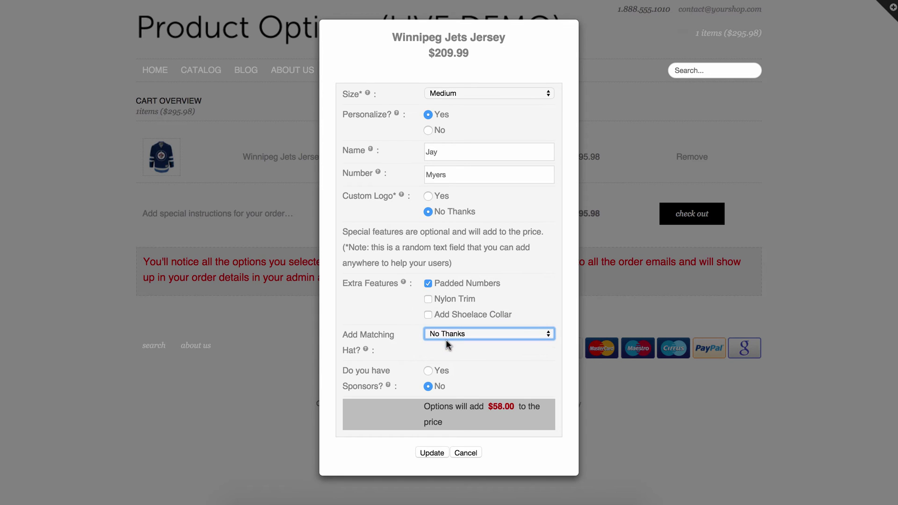
left_click(428, 197)
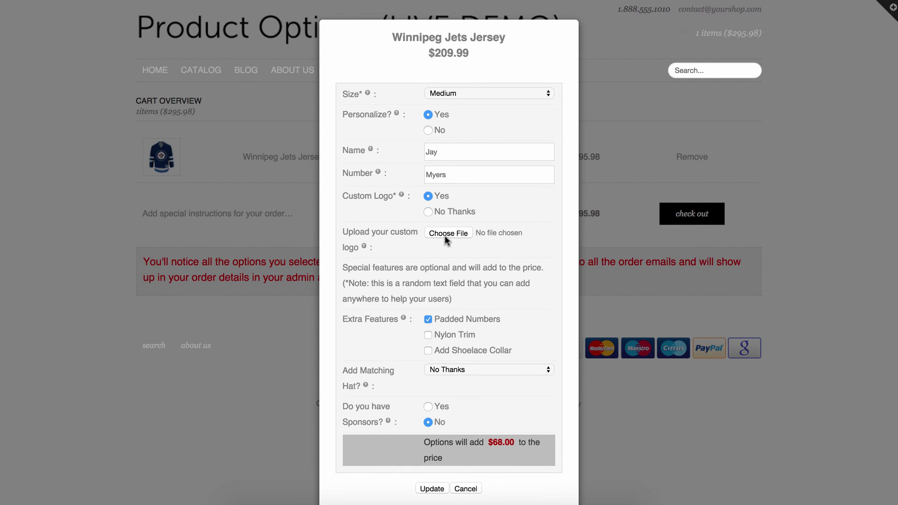
left_click(428, 213)
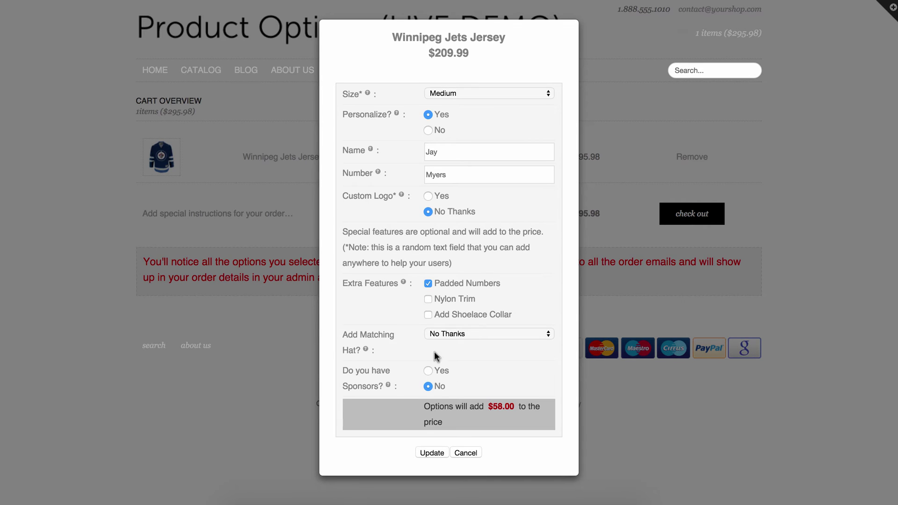
left_click(450, 333)
left_click(449, 332)
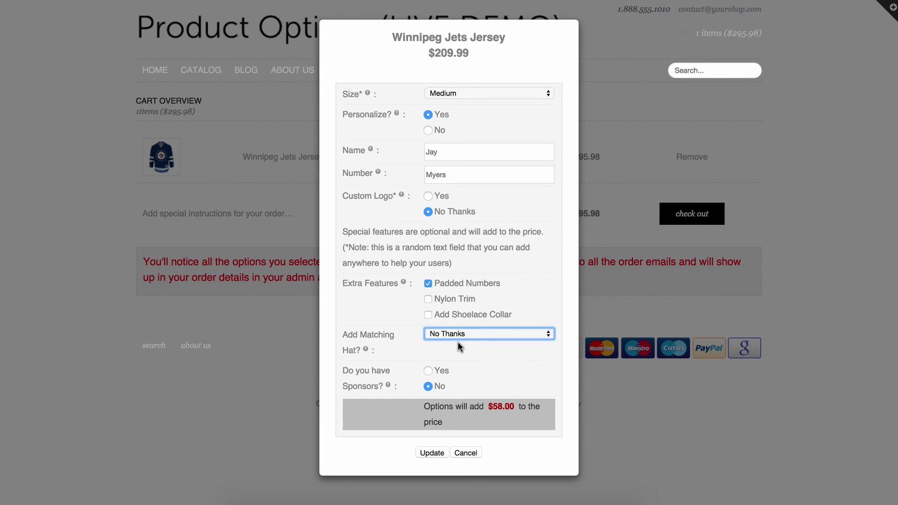
left_click(431, 454)
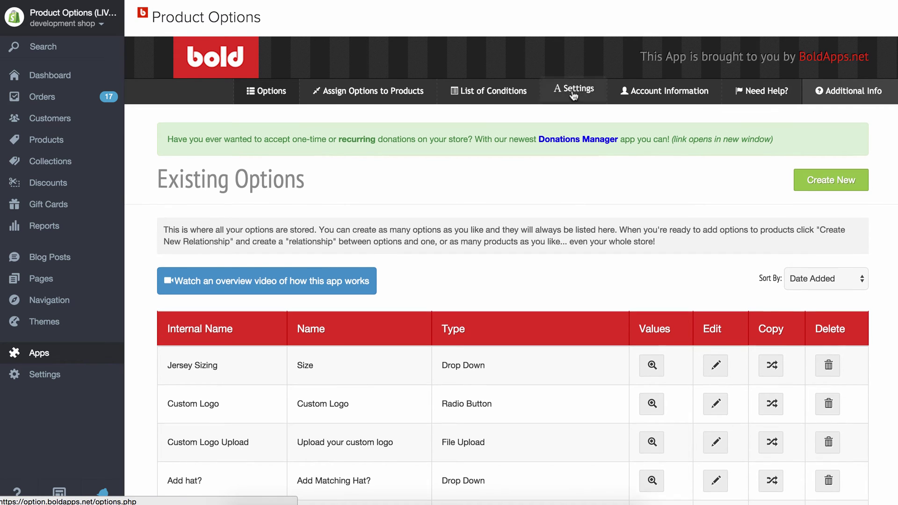
- Go to Settings > Edit in Cart Settings in Bold Product Options
mouse_move(574, 94)
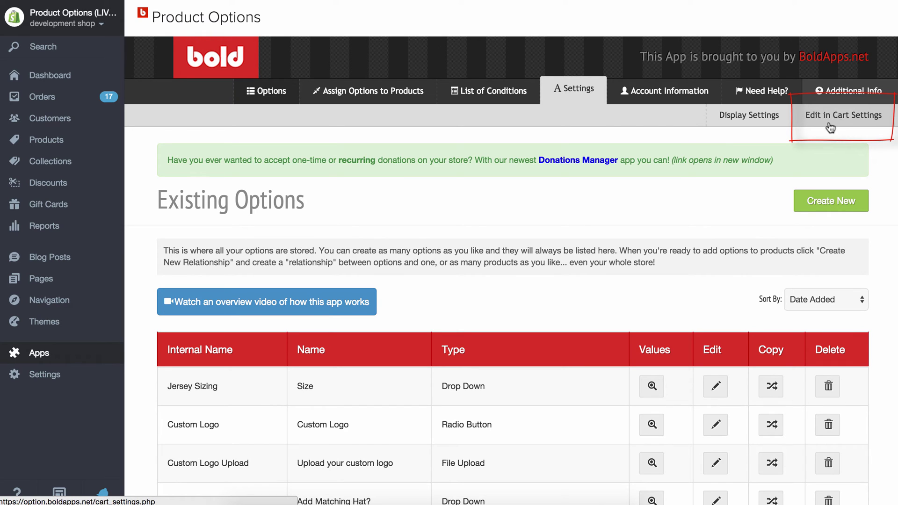
left_click(852, 120)
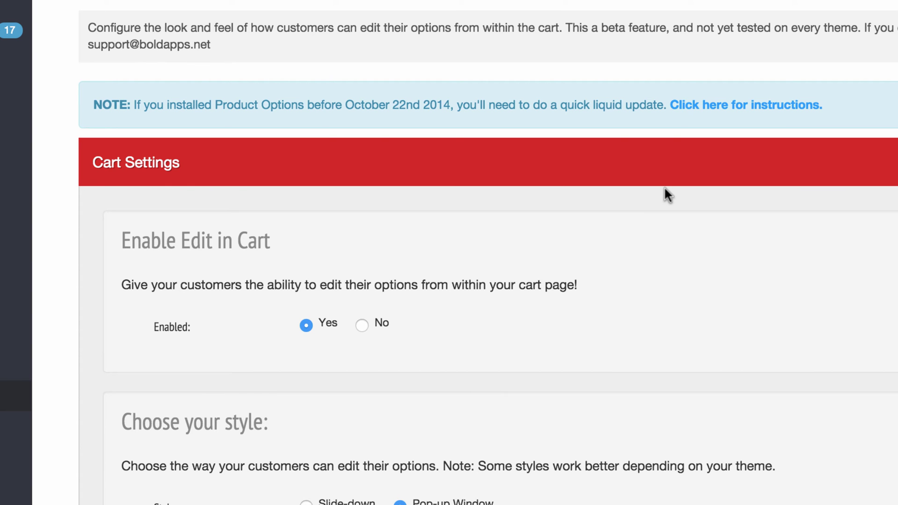
- Leave edit in cart set to Yes, select the Slide-down style, and save the settings
scroll(590, 239, "down", 5)
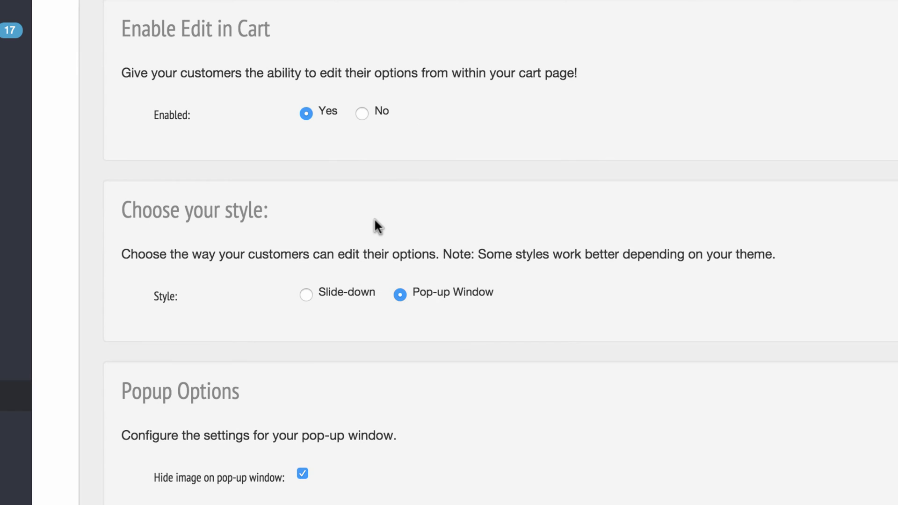
scroll(374, 218, "down", 1)
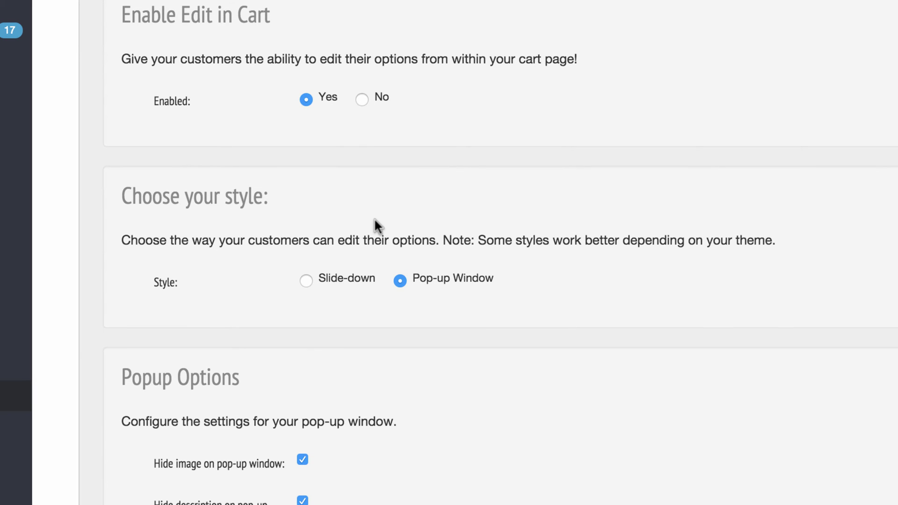
left_click(362, 100)
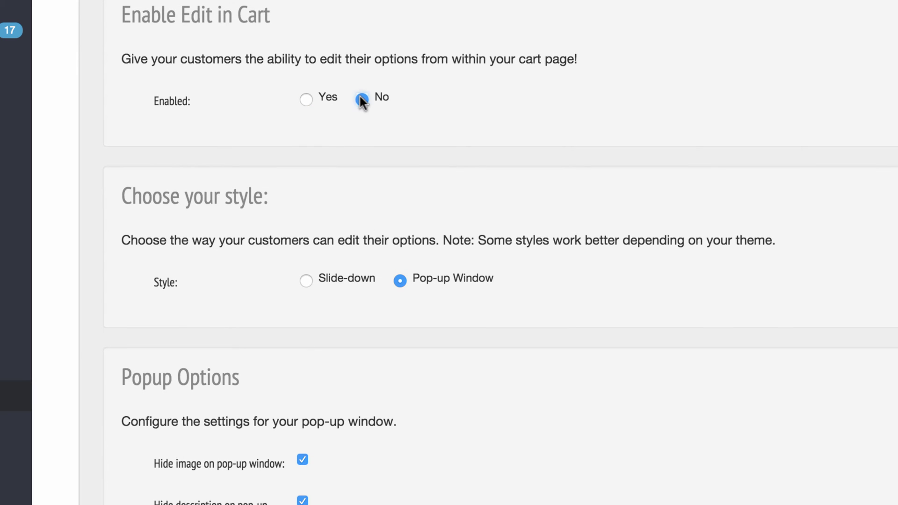
left_click(306, 99)
scroll(423, 308, "down", 2)
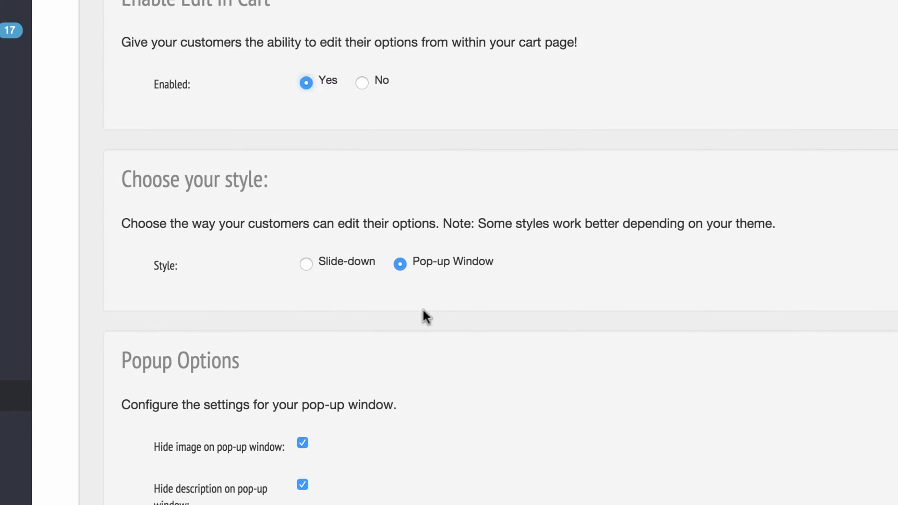
left_click(308, 254)
scroll(561, 262, "down", 5)
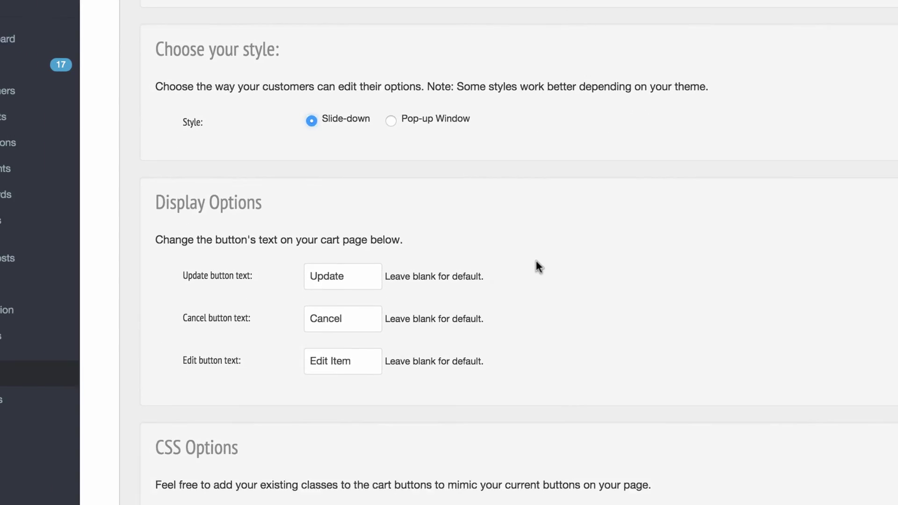
scroll(536, 267, "down", 8)
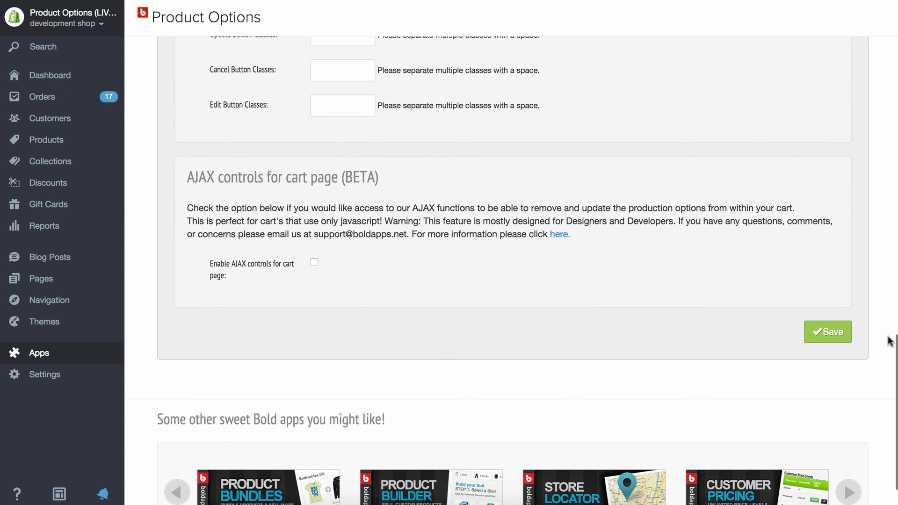
left_click(837, 334)
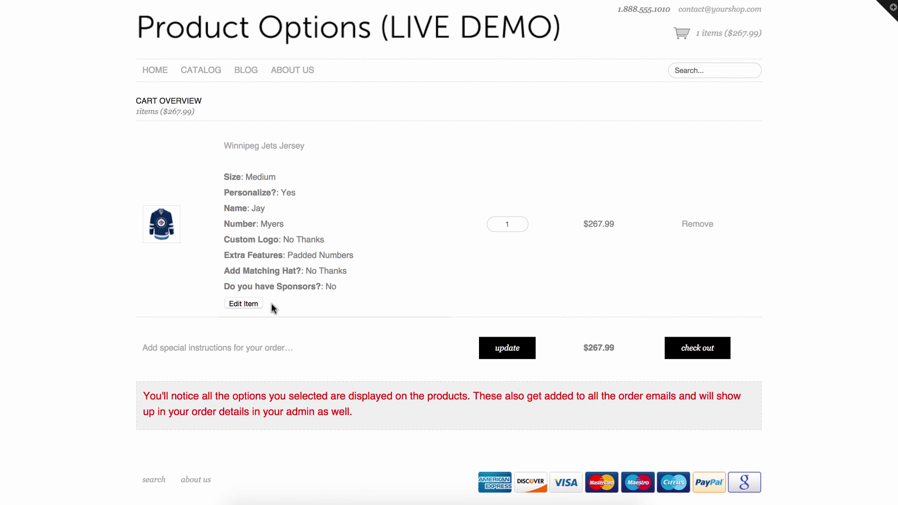
- Use Edit Item on the Winnipeg Jets Jersey to slide down its options form in the cart
left_click(255, 303)
scroll(149, 272, "down", 1)
scroll(149, 272, "down", 3)
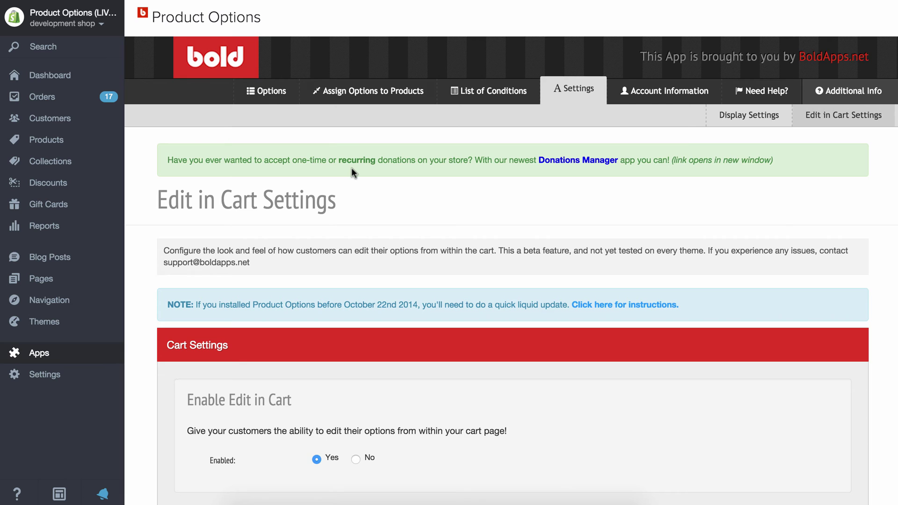
scroll(353, 169, "down", 10)
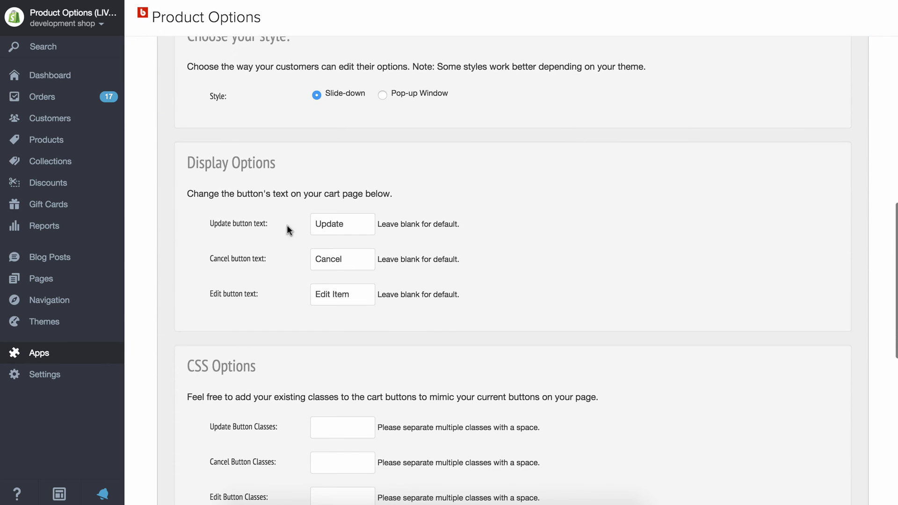
- Replace the Update button text with 'Make a Change' and save
left_click_drag(343, 221, 234, 217)
type("Make a Change")
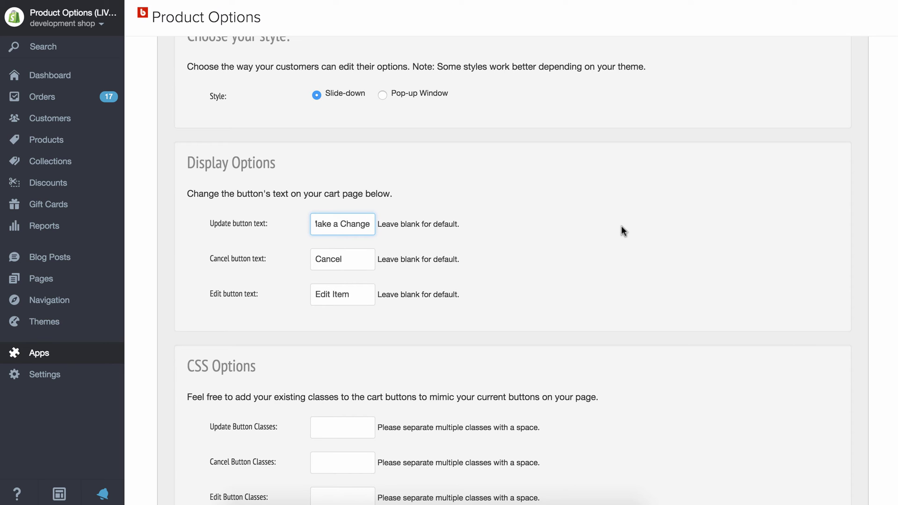
scroll(679, 219, "up", 6)
scroll(754, 207, "down", 15)
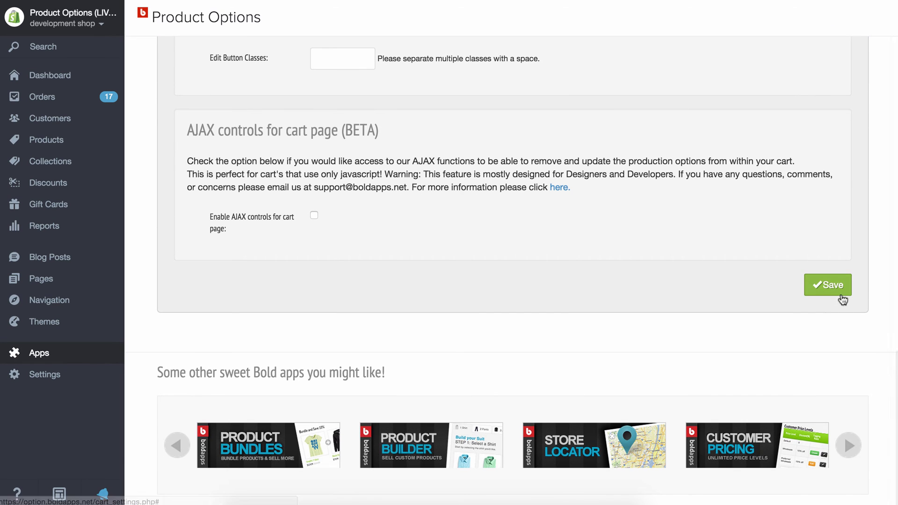
left_click(841, 296)
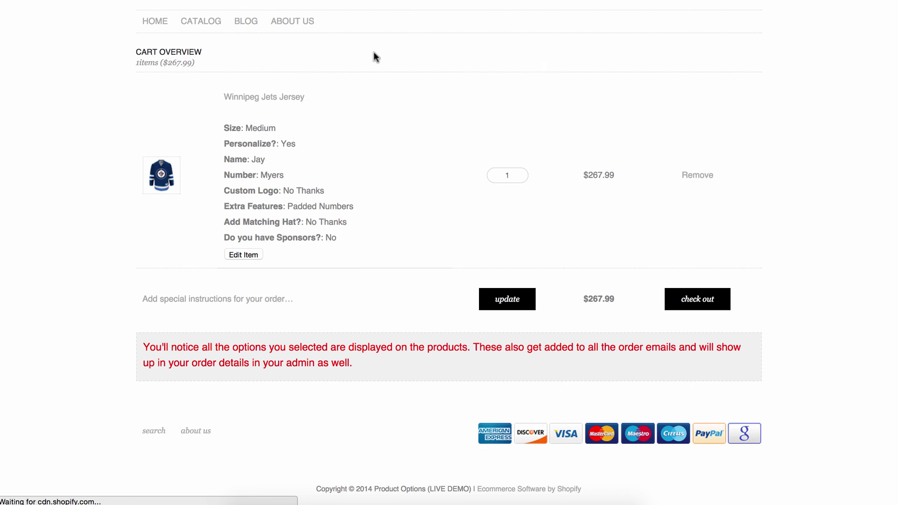
- Open the Winnipeg Jets Jersey's slide-down edit form from its cart row
scroll(374, 56, "down", 1)
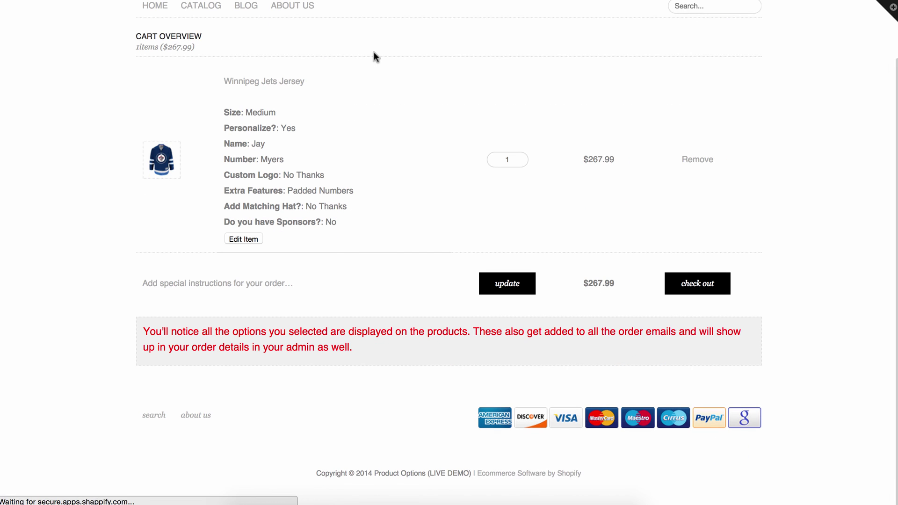
left_click(248, 240)
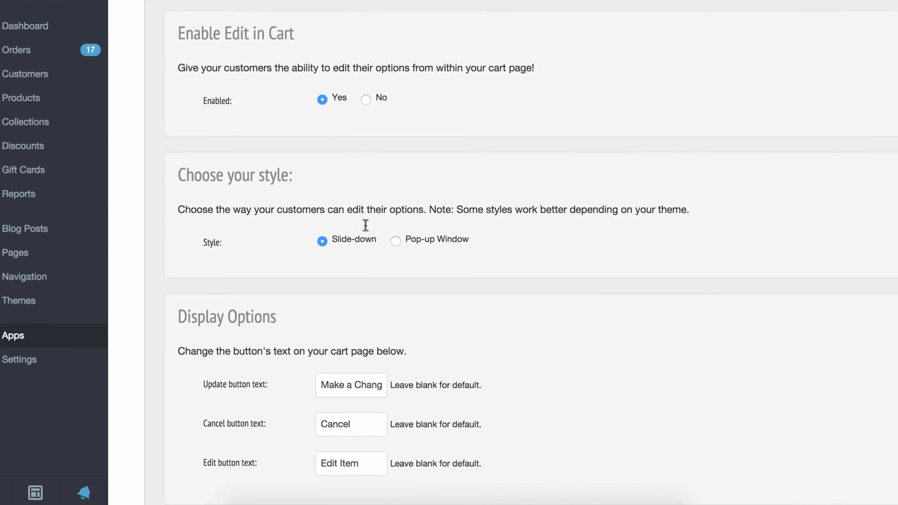
- Switch the edit-in-cart style back to Pop-up Window and save
scroll(364, 229, "down", 3)
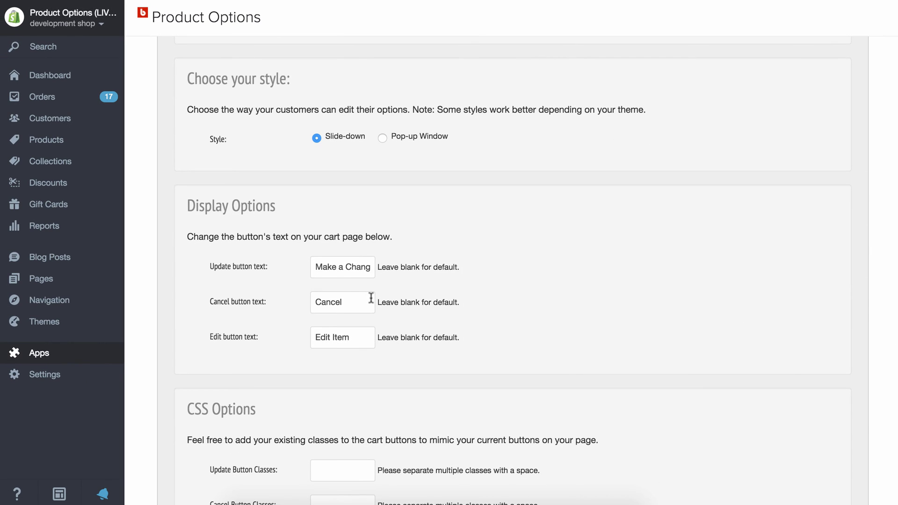
scroll(371, 298, "down", 5)
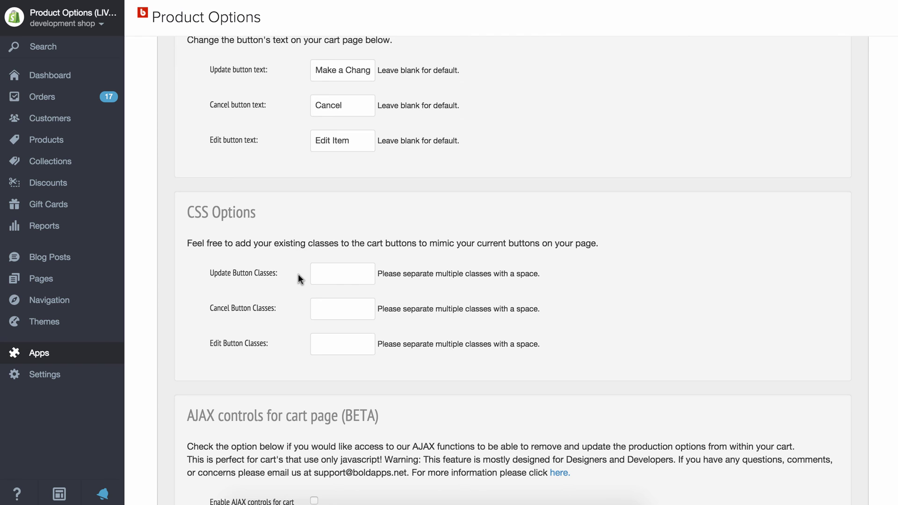
scroll(298, 274, "down", 1)
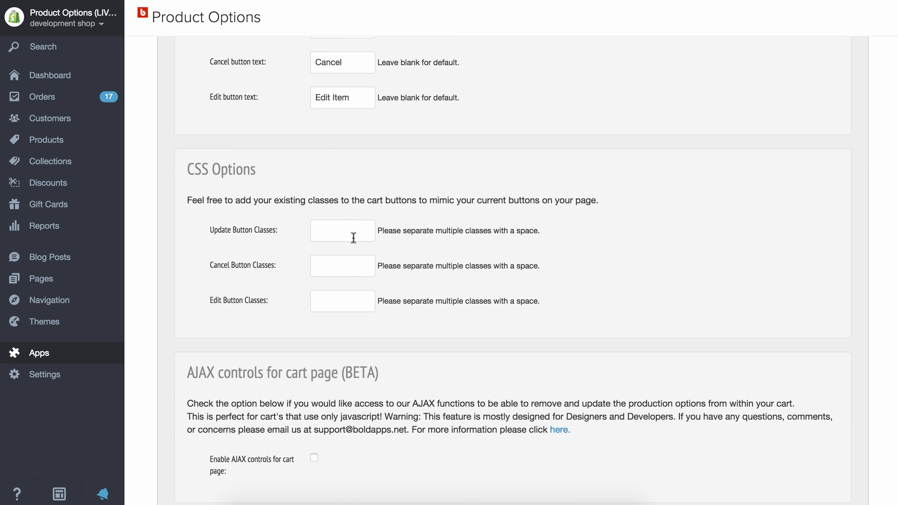
scroll(354, 238, "down", 3)
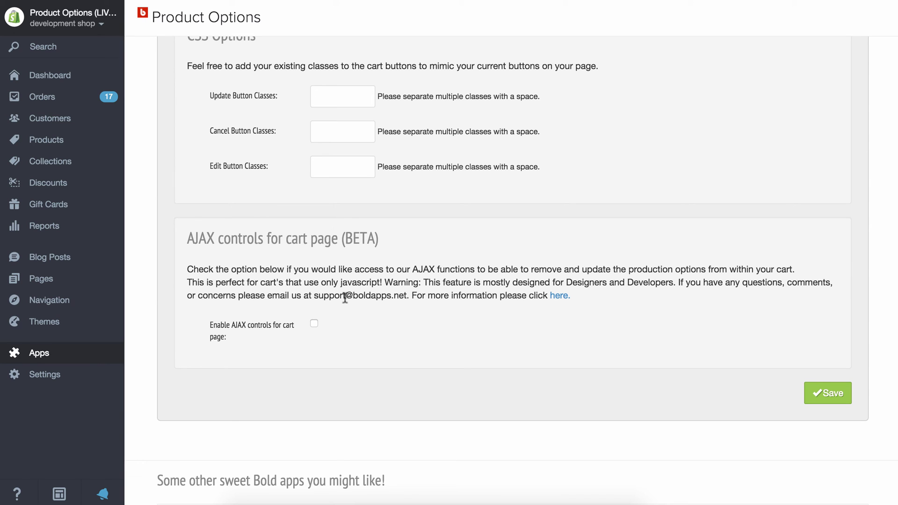
scroll(345, 298, "up", 1)
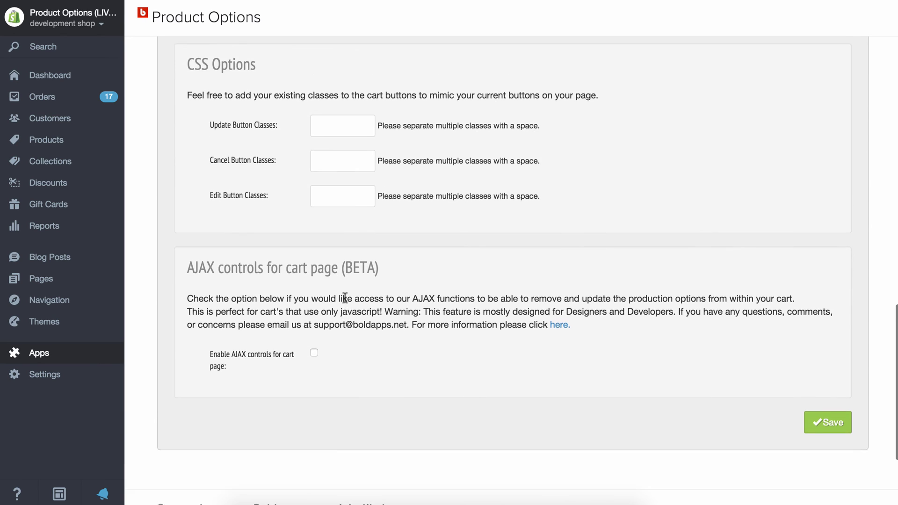
scroll(344, 298, "up", 10)
scroll(361, 279, "up", 3)
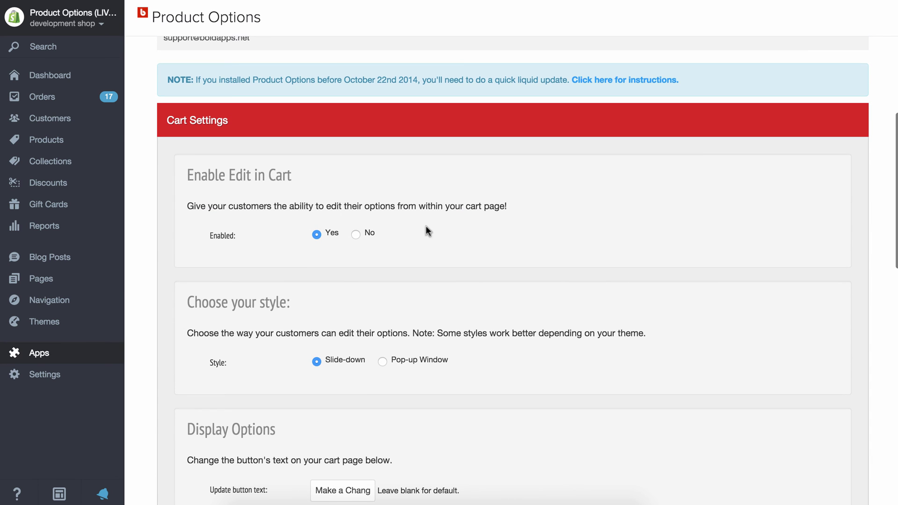
left_click(383, 361)
scroll(521, 316, "down", 20)
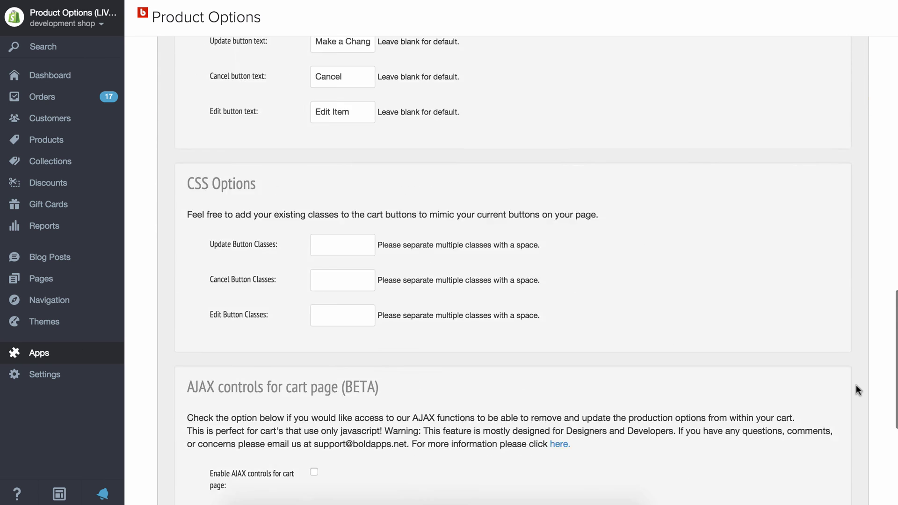
left_click(830, 434)
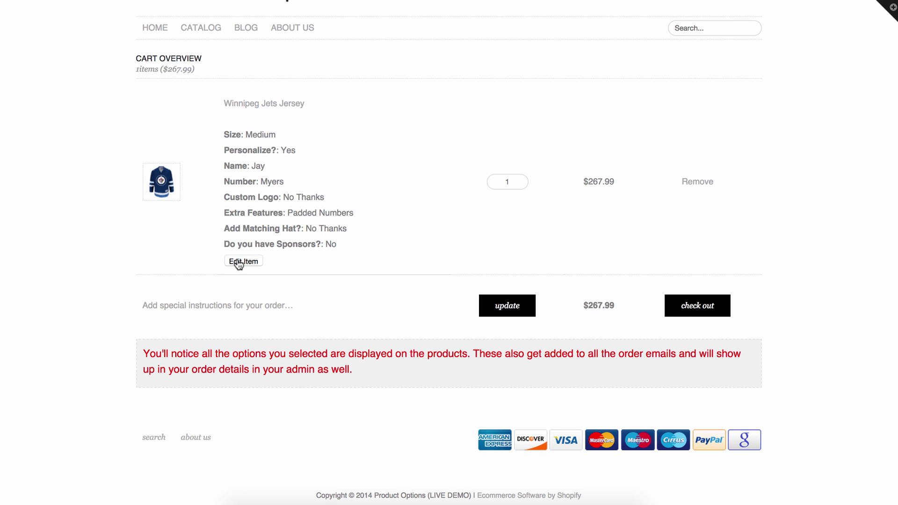
- Open the jersey's options in the pop-up editor via Edit Item in the cart
left_click(238, 262)
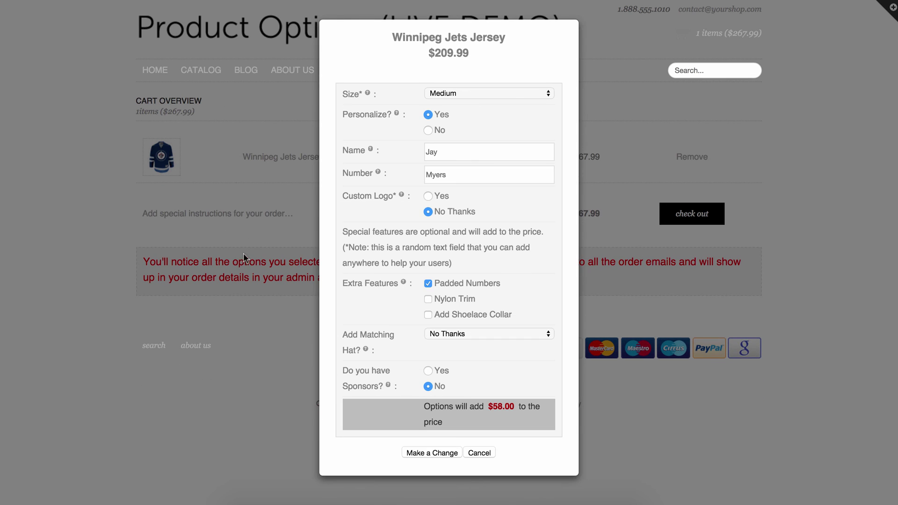